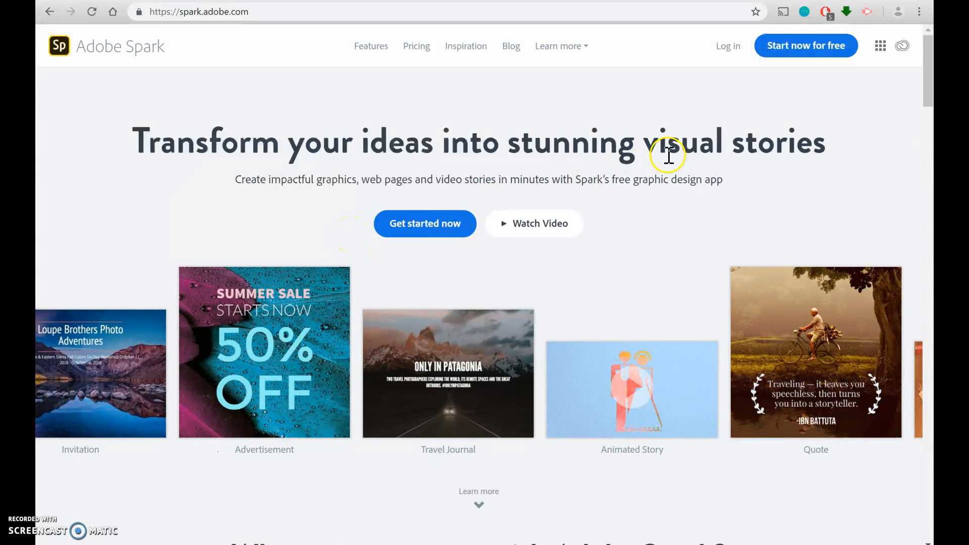
- Start using Adobe Spark for free and choose to log in with an Adobe ID
left_click(173, 11)
left_click_drag(173, 11, 257, 14)
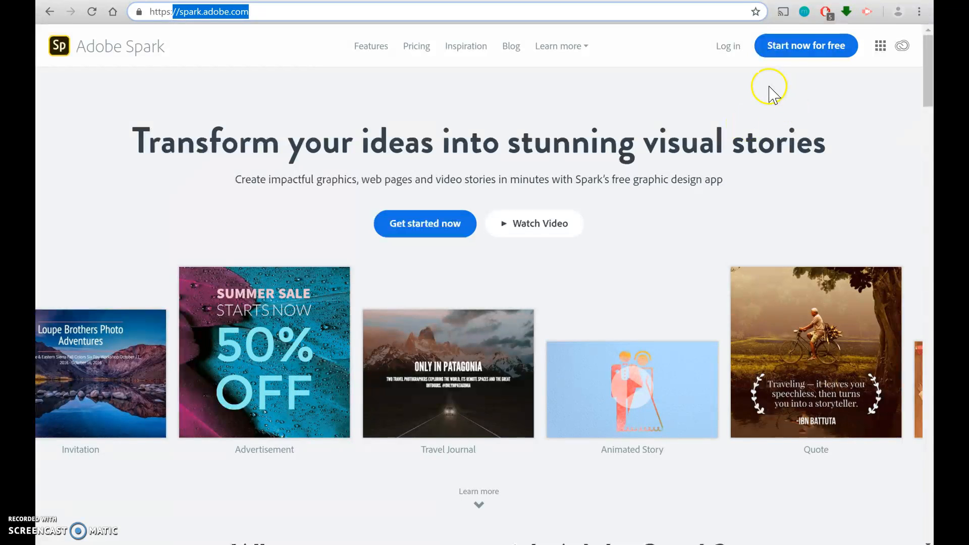
left_click(803, 53)
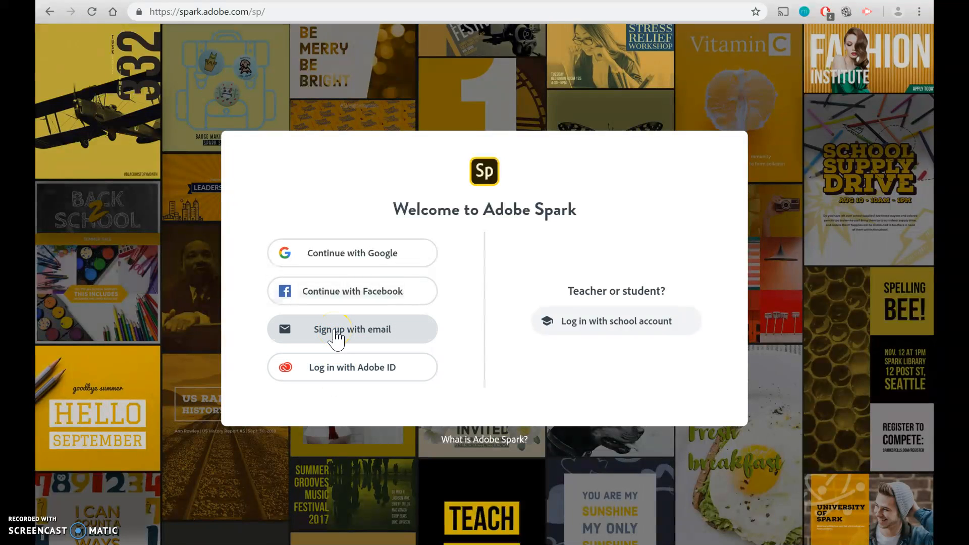
left_click(360, 376)
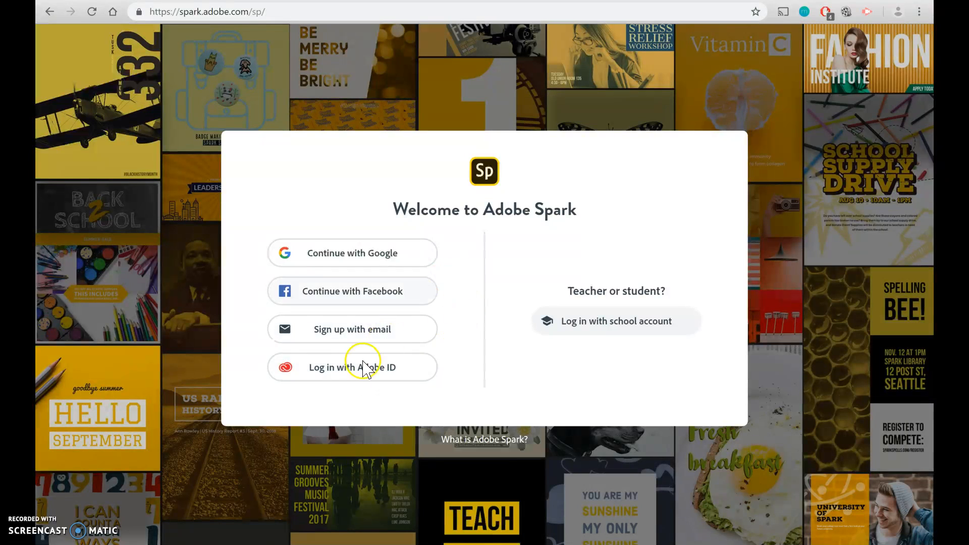
left_click(354, 368)
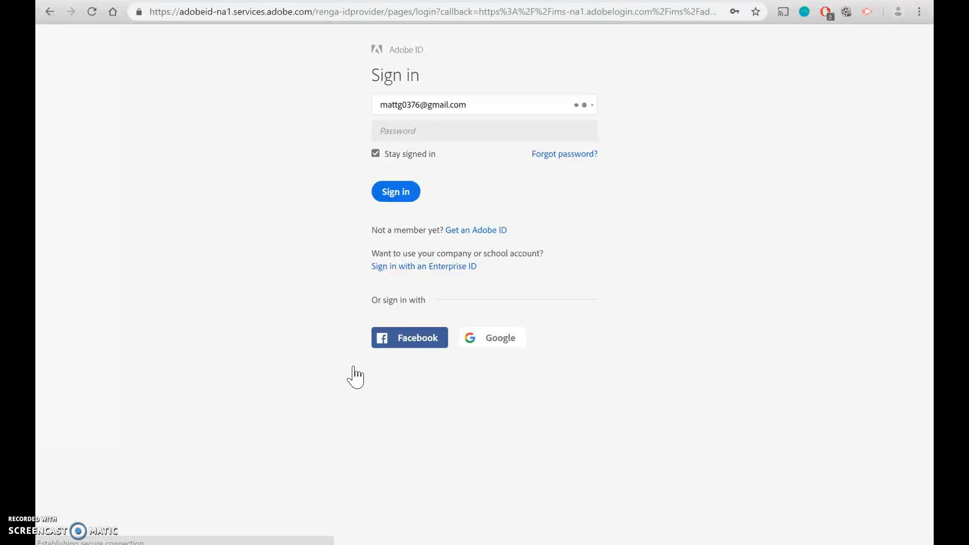
- Enter the account password and sign in
left_click(390, 193)
type("••••")
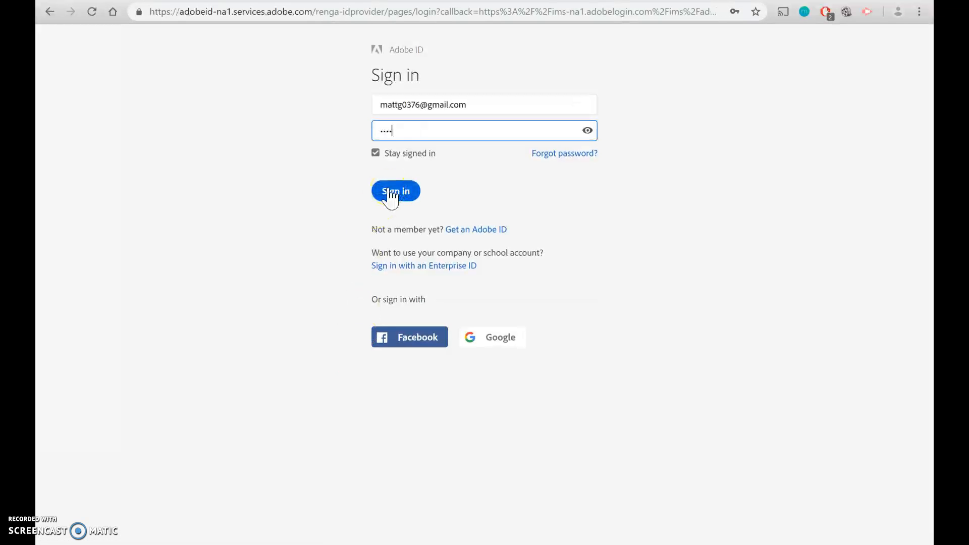
type("••")
left_click(390, 193)
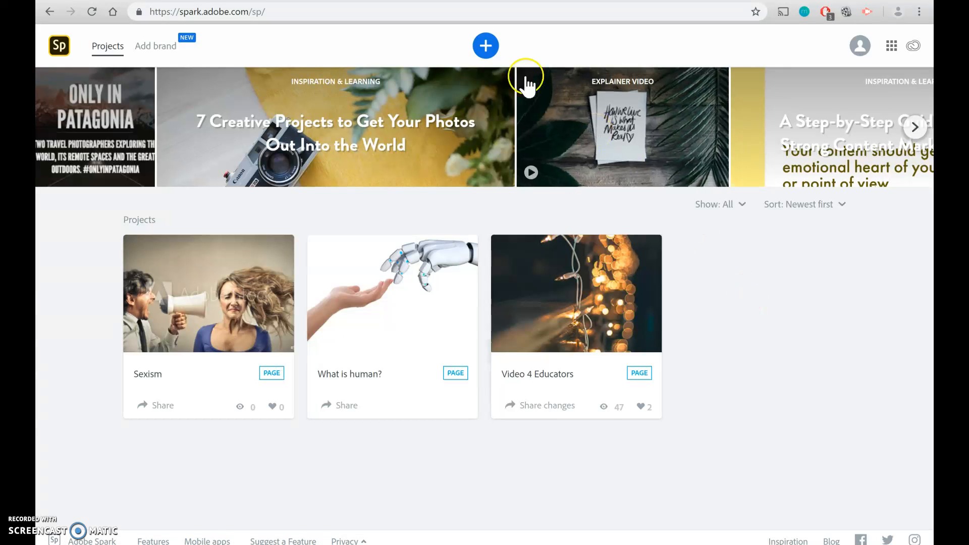
- Create a new web page project of the Photo Journal type
left_click(485, 46)
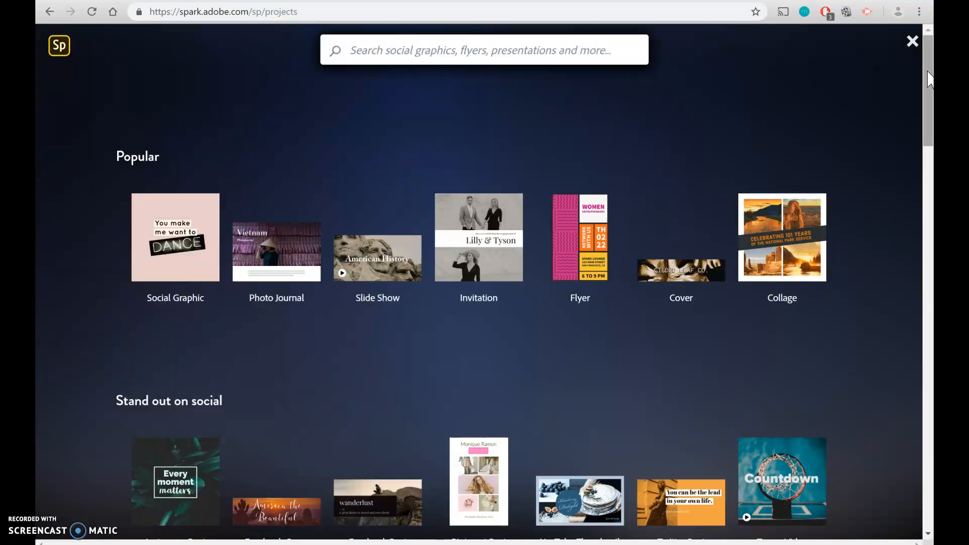
left_click_drag(930, 79, 931, 101)
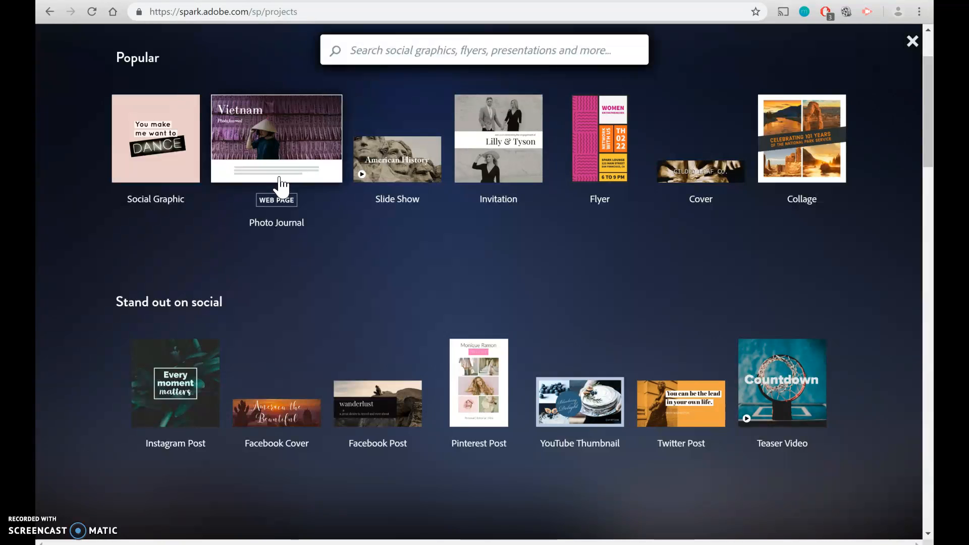
left_click(276, 150)
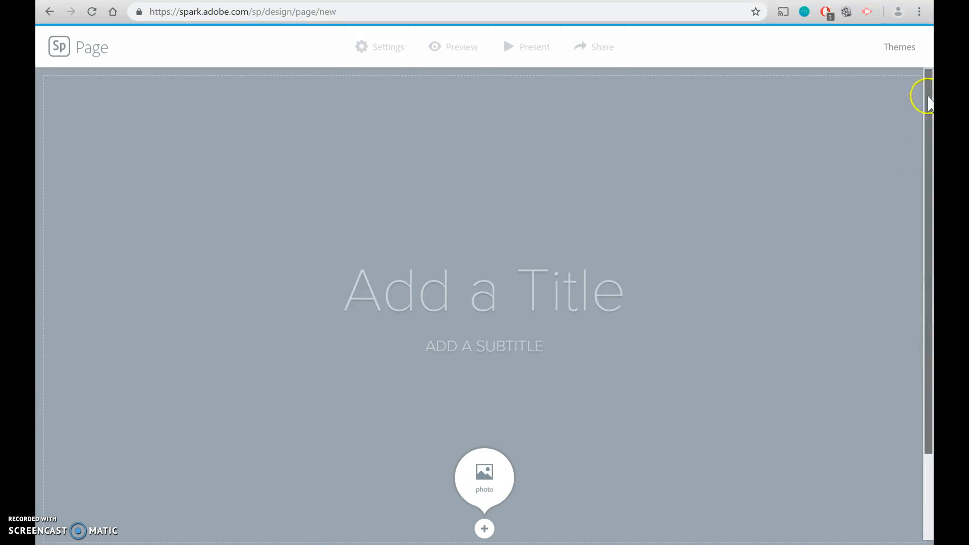
- Enter "Film Journal" as the page title
mouse_move(931, 95)
left_mouse_down()
mouse_move(928, 199)
mouse_move(932, 95)
mouse_move(932, 112)
left_mouse_up()
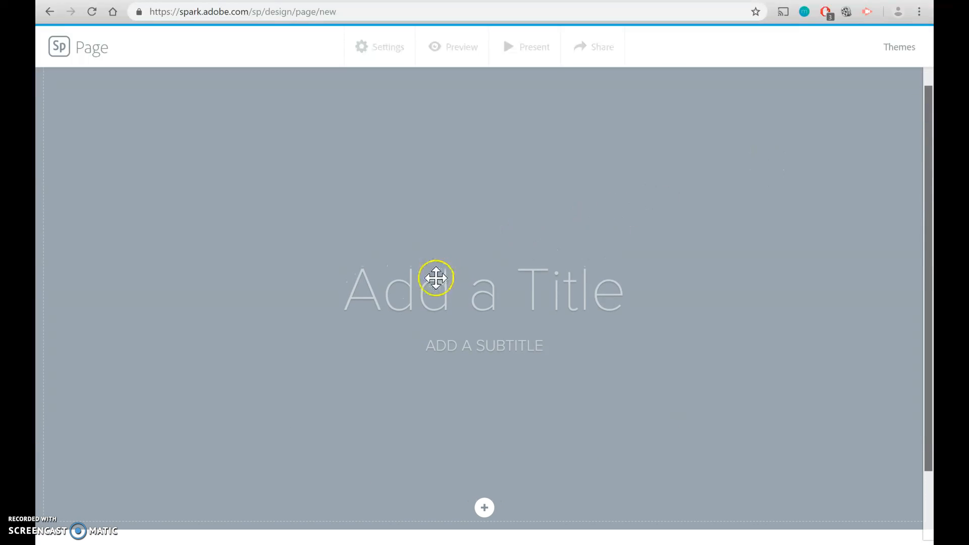
left_click(495, 293)
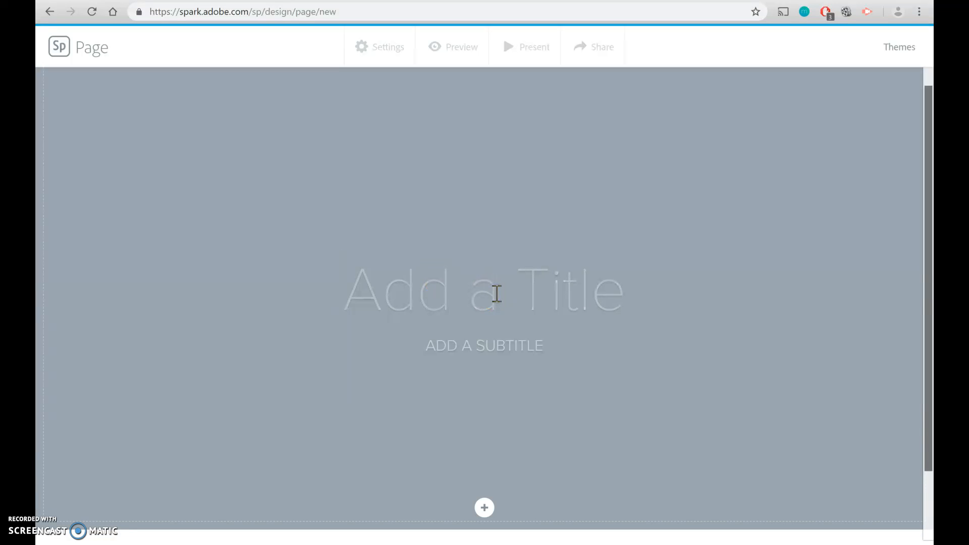
type("Film ")
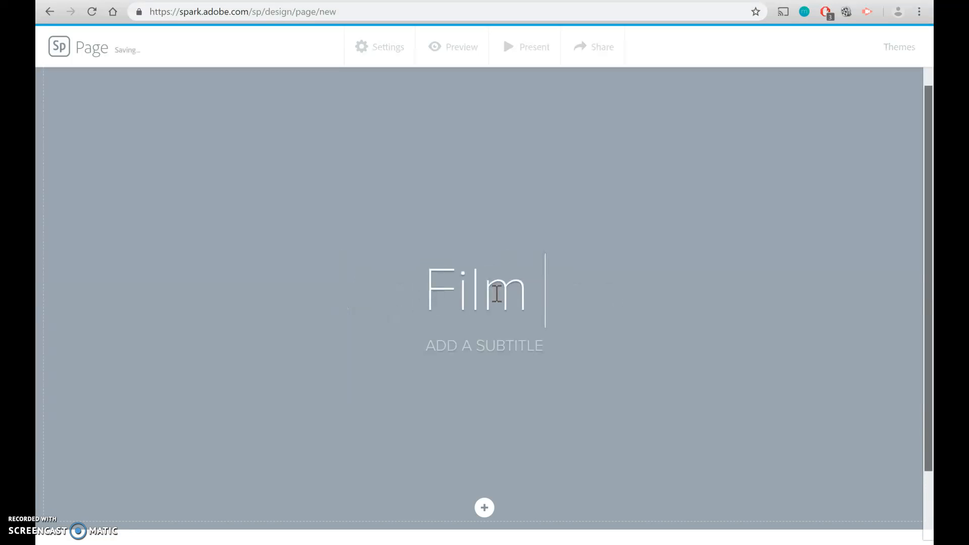
type("Journal")
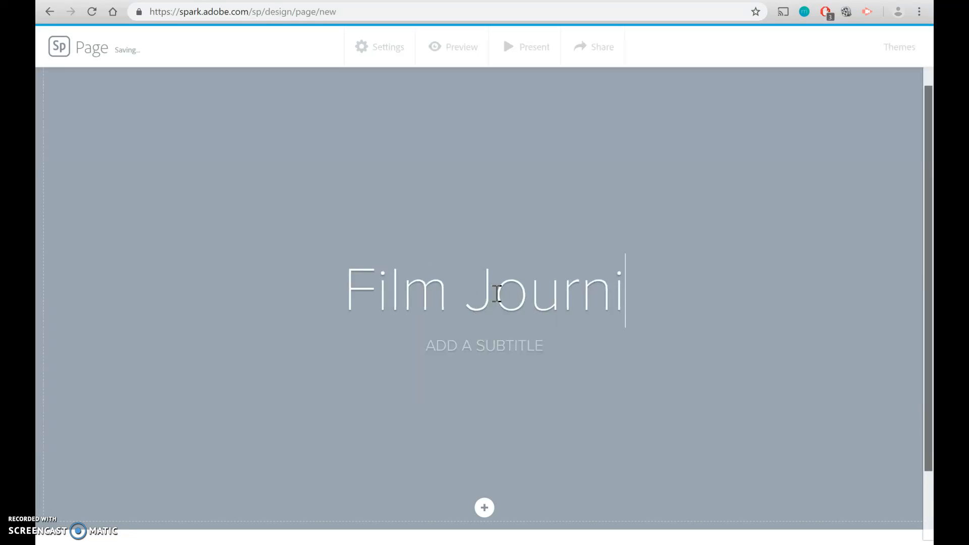
- Enter "YEAR 9 TASK" as the subtitle beneath the page title
left_click(499, 340)
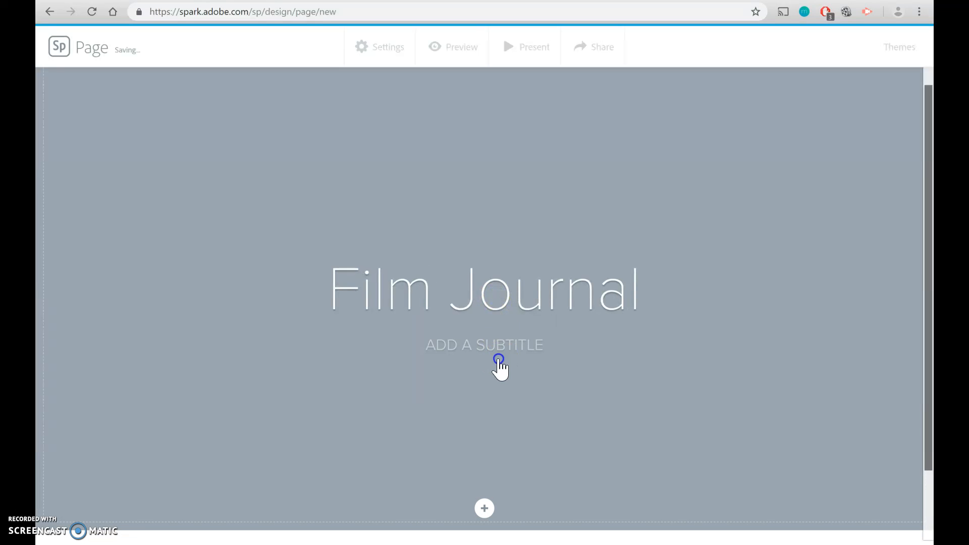
left_click(497, 352)
type("YEAR 9 T")
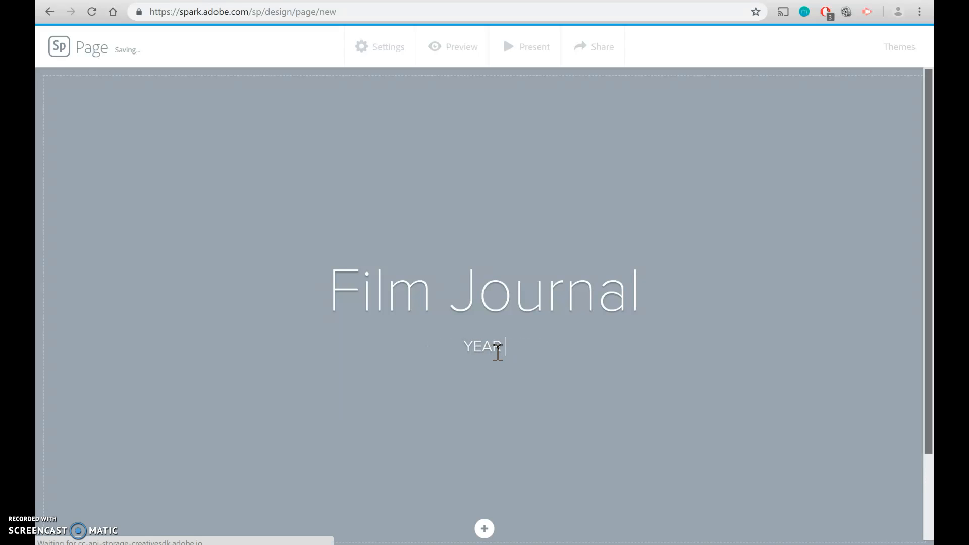
type("ASK")
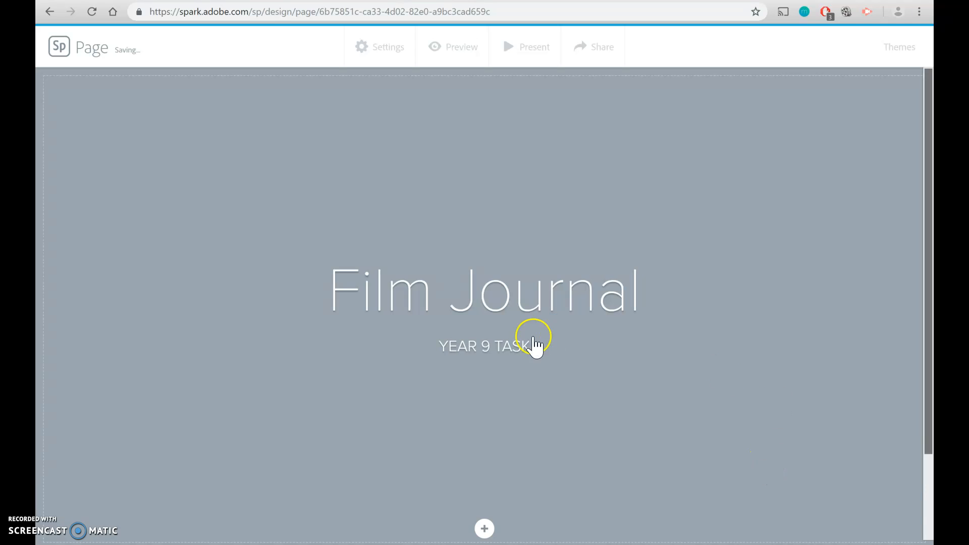
left_click(518, 283)
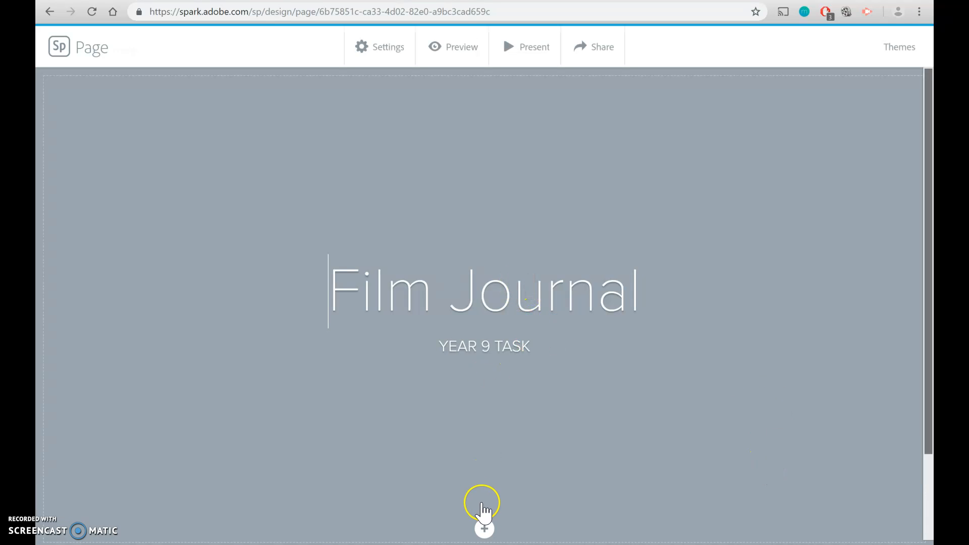
- Start adding a cover photo and search Adobe Stock for "film making"
left_click(486, 524)
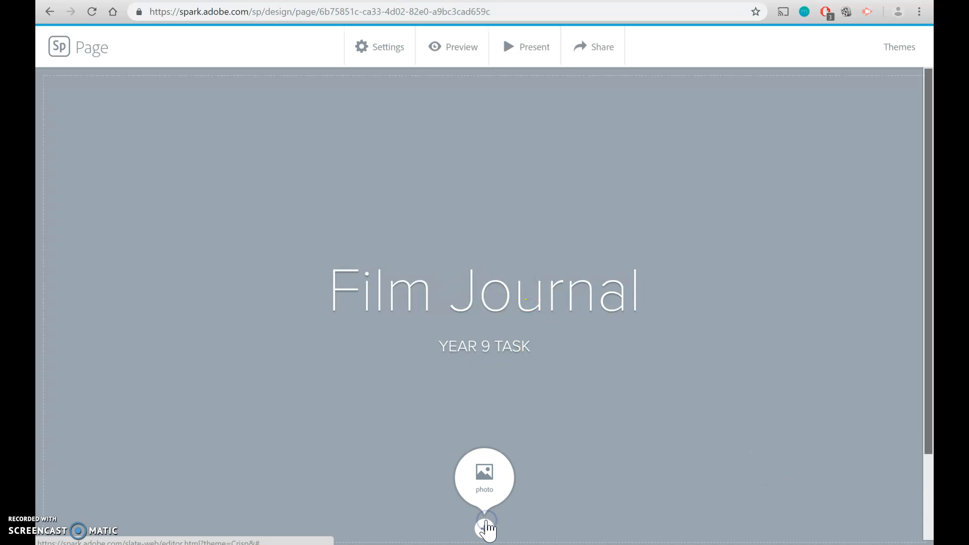
left_click(483, 472)
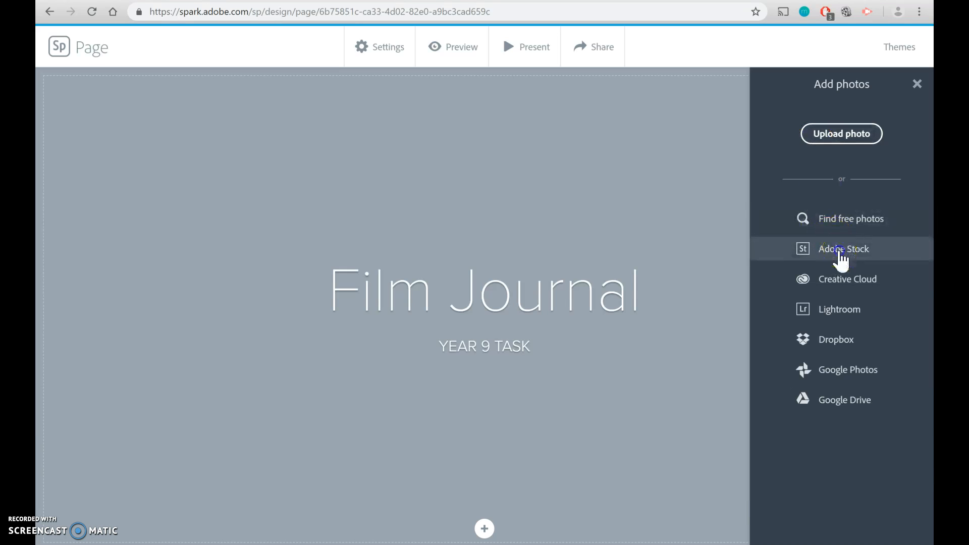
left_click(841, 255)
left_click(851, 117)
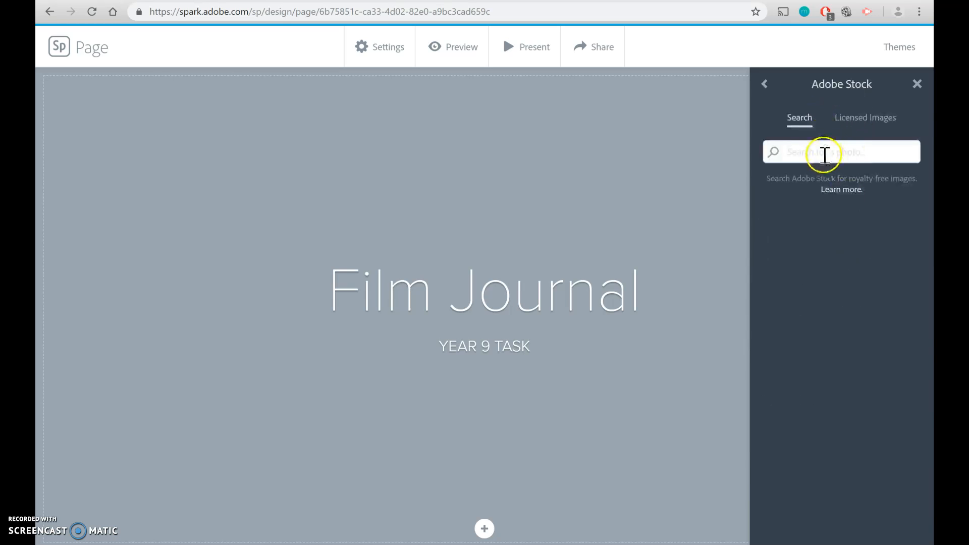
left_click(825, 154)
type("film")
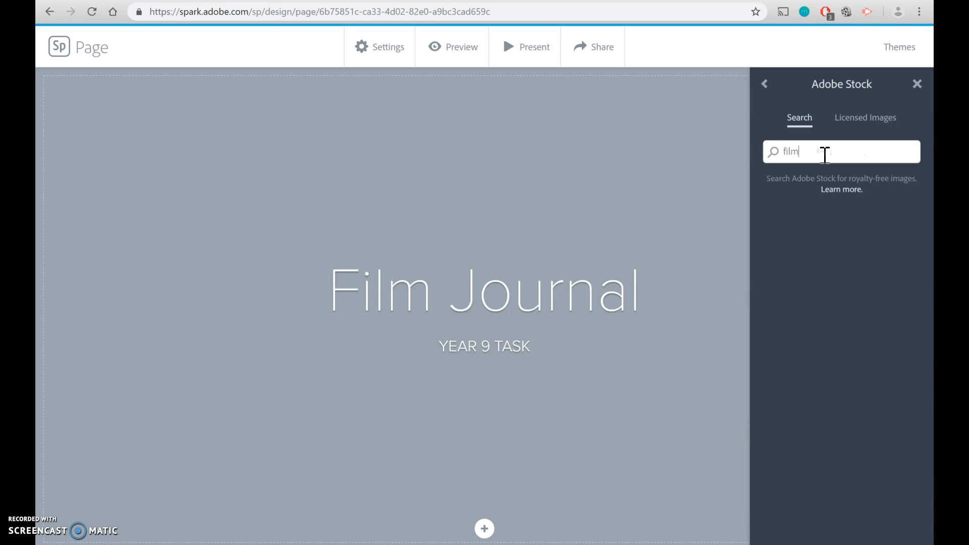
type(" making")
key("Return")
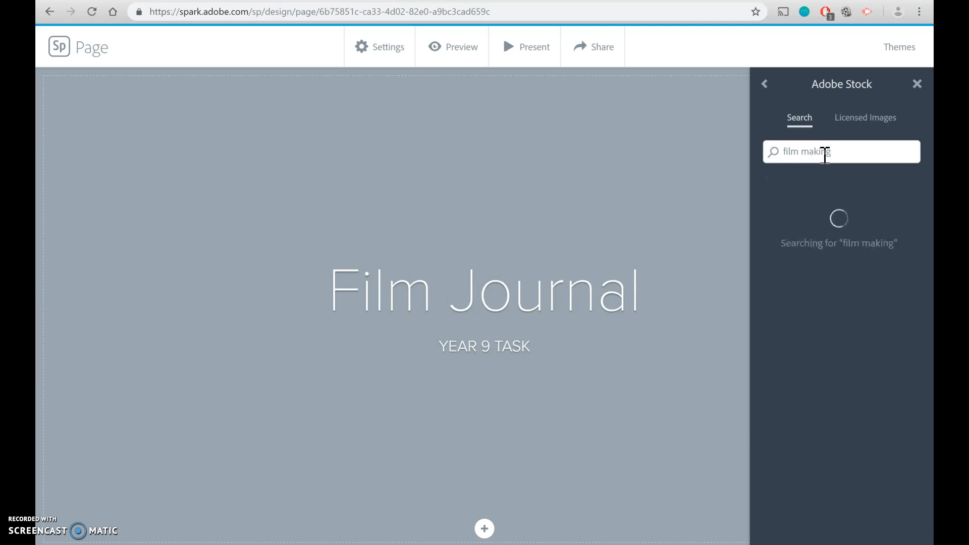
- Set the stock photo with the clapperboard, film camera and popcorn as the cover background
left_click(814, 252)
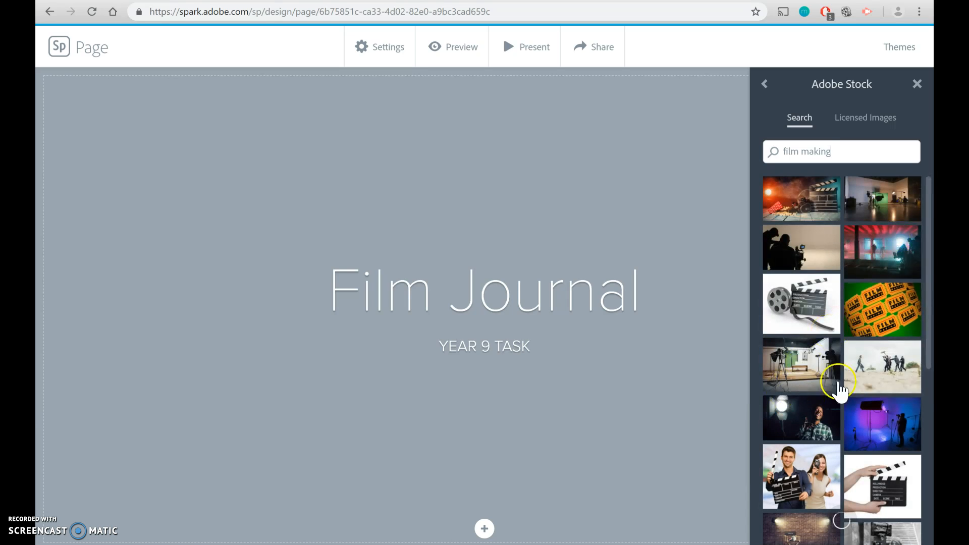
left_click(931, 275)
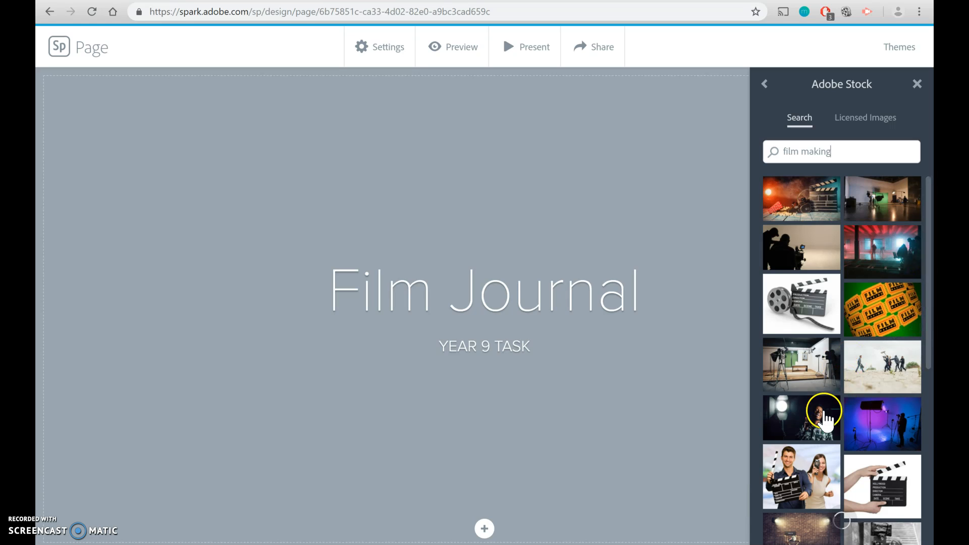
left_click(798, 211)
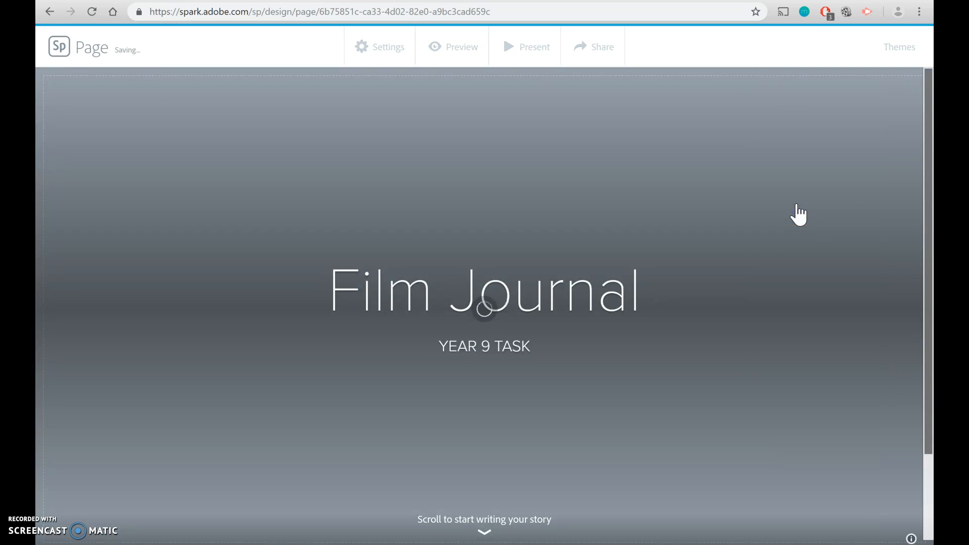
- Add two text blocks below the cover: "Welcome to my group's Film journal. Hope you enjoy." and "Here is my inspiration"
left_click(928, 121)
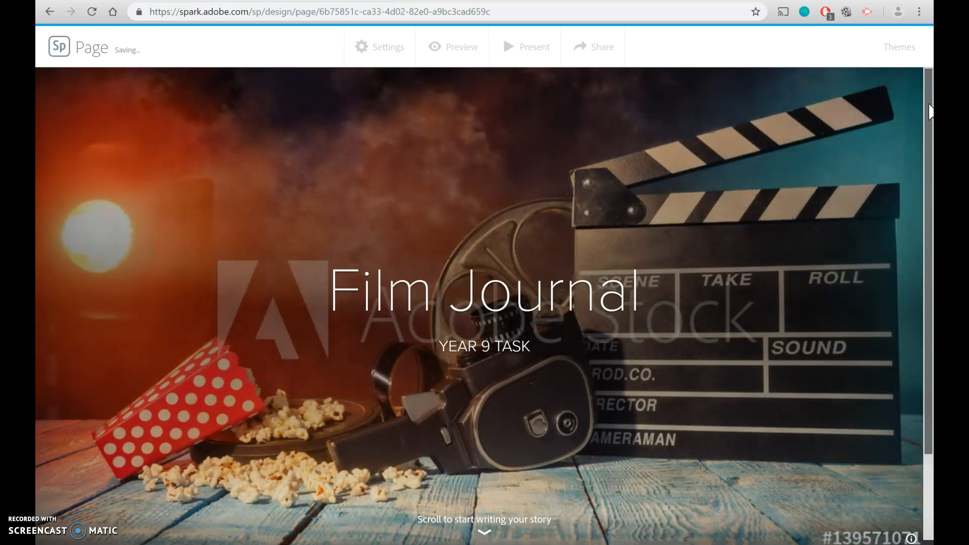
left_click_drag(929, 107, 931, 235)
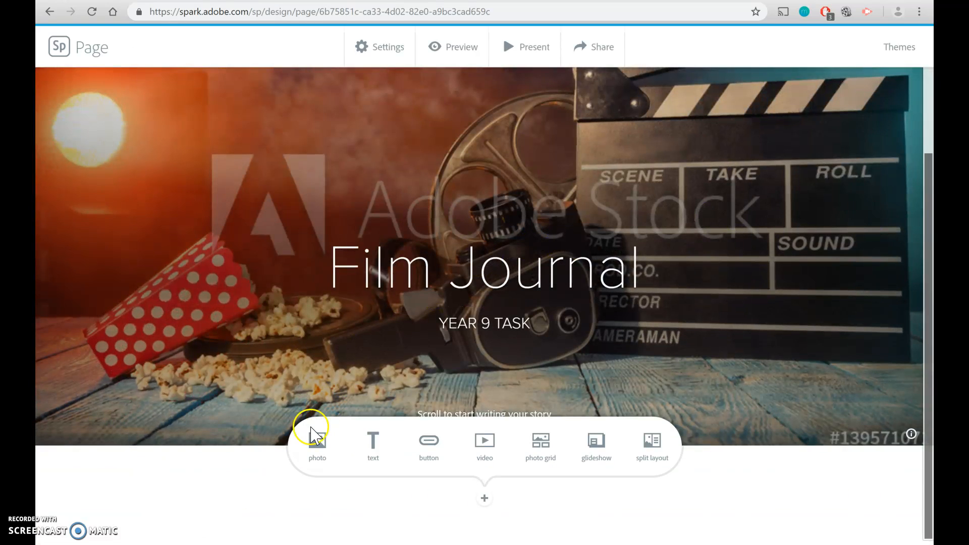
left_click(374, 447)
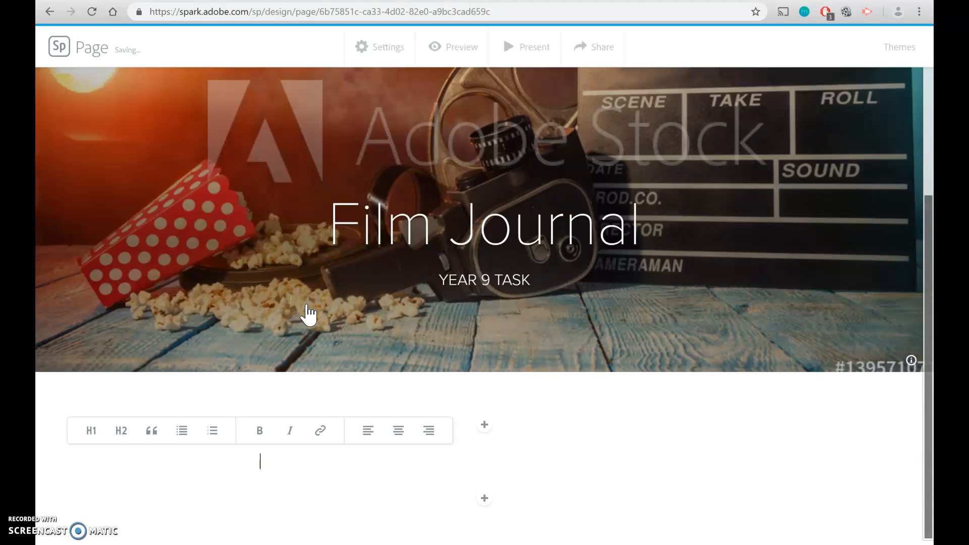
type("Wel")
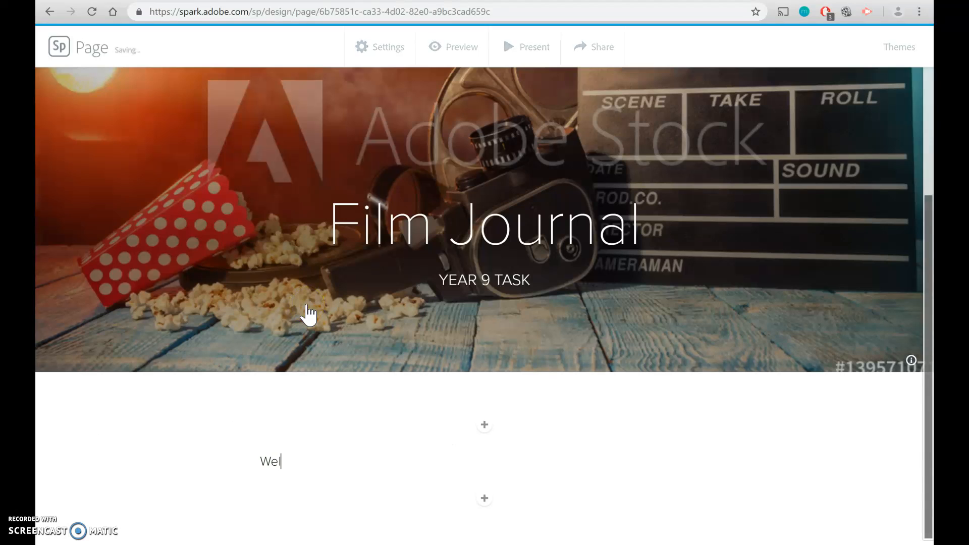
type("come to my group's")
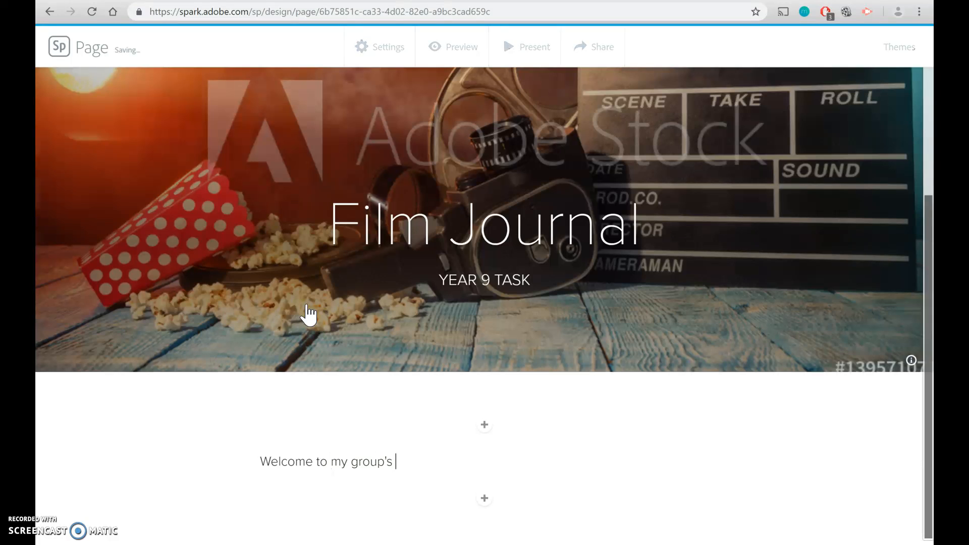
type(" Film journal. Hope you enjoy.")
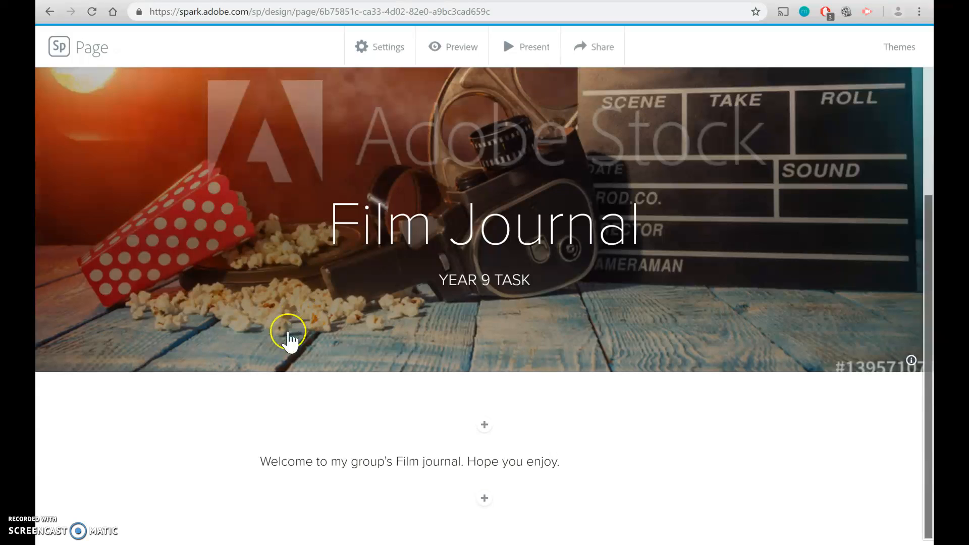
left_click(484, 501)
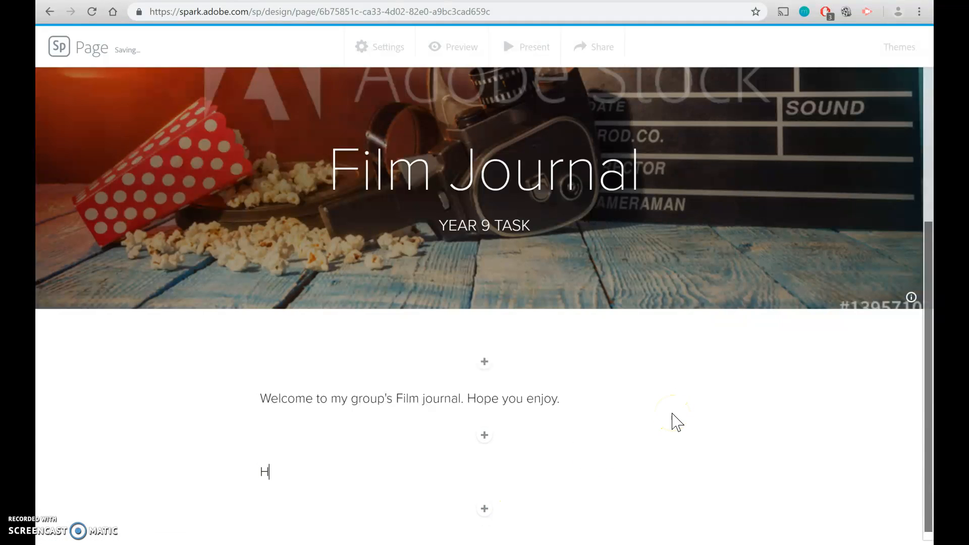
type("s my inspiration")
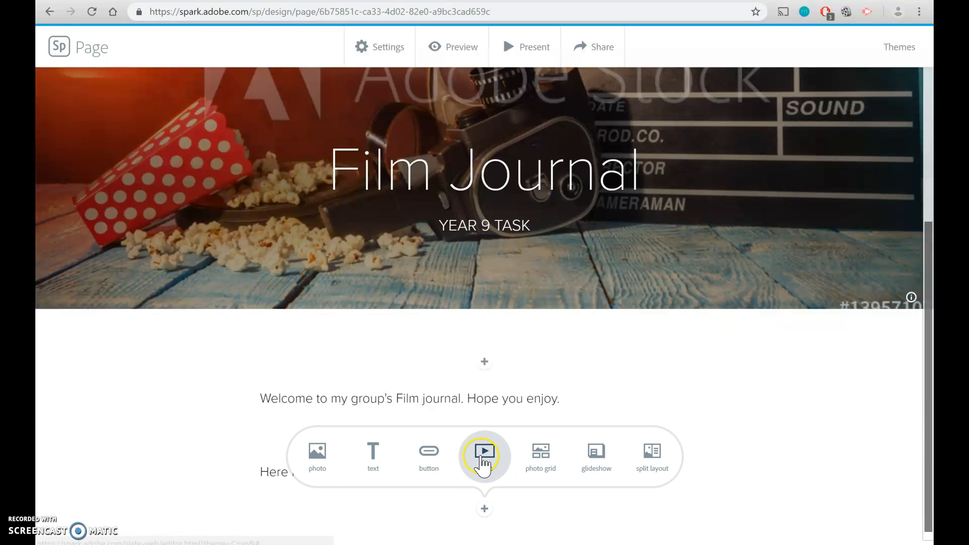
- Embed the YouTube video "Basic Camera Angles! (Filmmaking Camera Techniques)" below the inspiration text, using the link copied from its open YouTube page
left_click(483, 469)
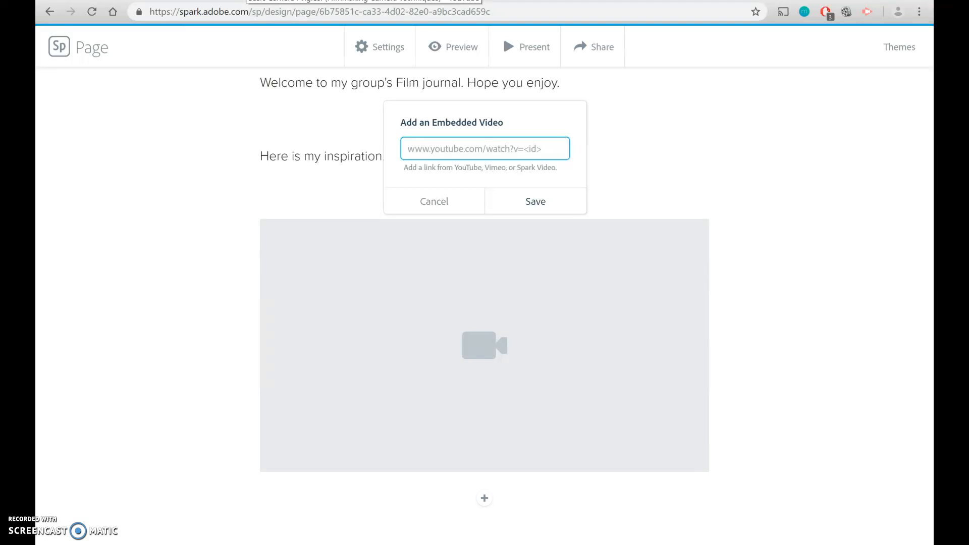
left_click(250, 1)
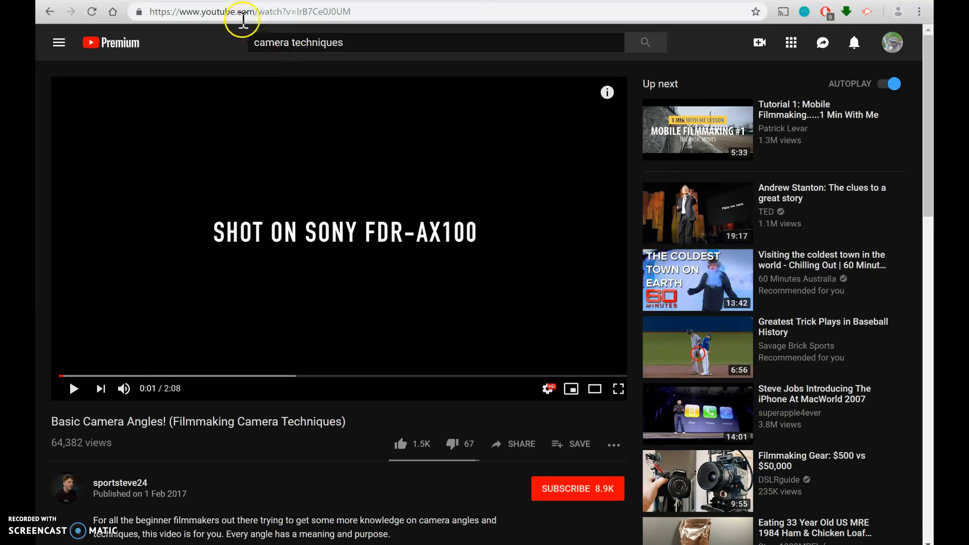
left_click(243, 18)
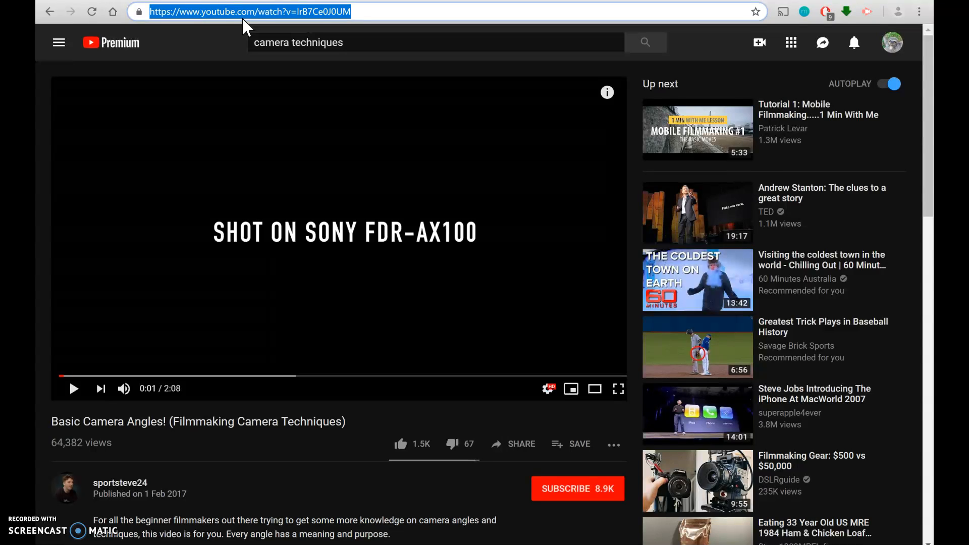
left_click(189, 1)
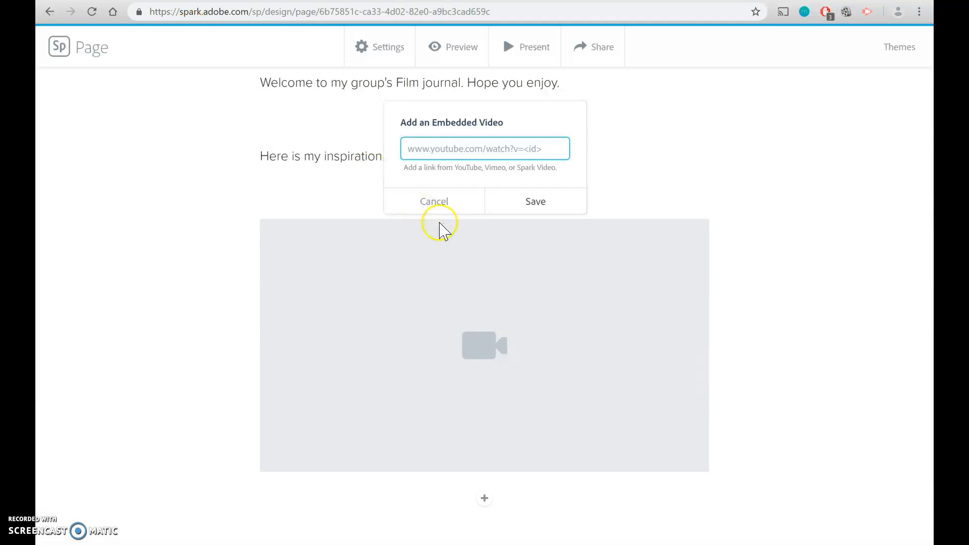
key("ctrl+v")
left_click(523, 198)
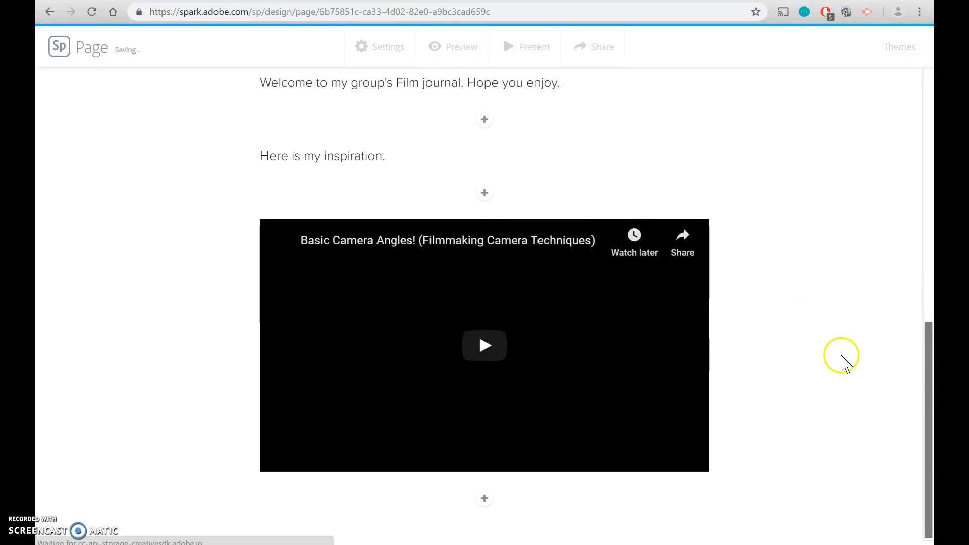
mouse_move(928, 361)
left_mouse_down()
mouse_move(931, 98)
mouse_move(931, 359)
left_mouse_up()
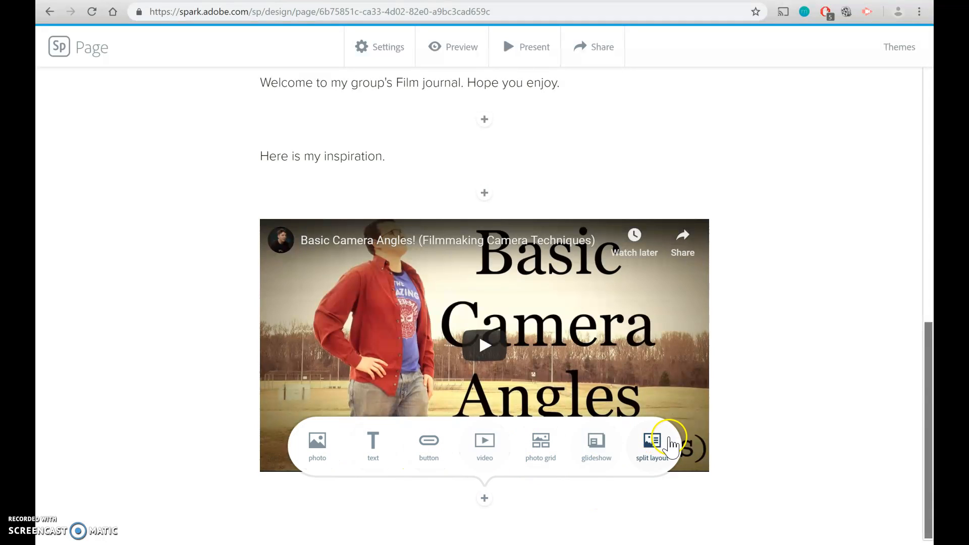
left_click(806, 335)
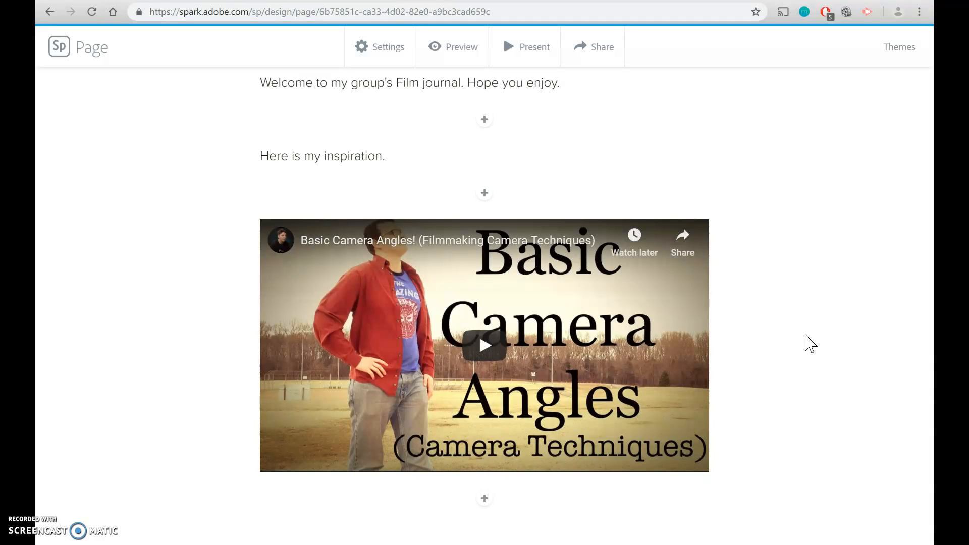
- Publish the Film Journal page in the Education category and copy its shareable link
left_click(600, 48)
left_click(583, 84)
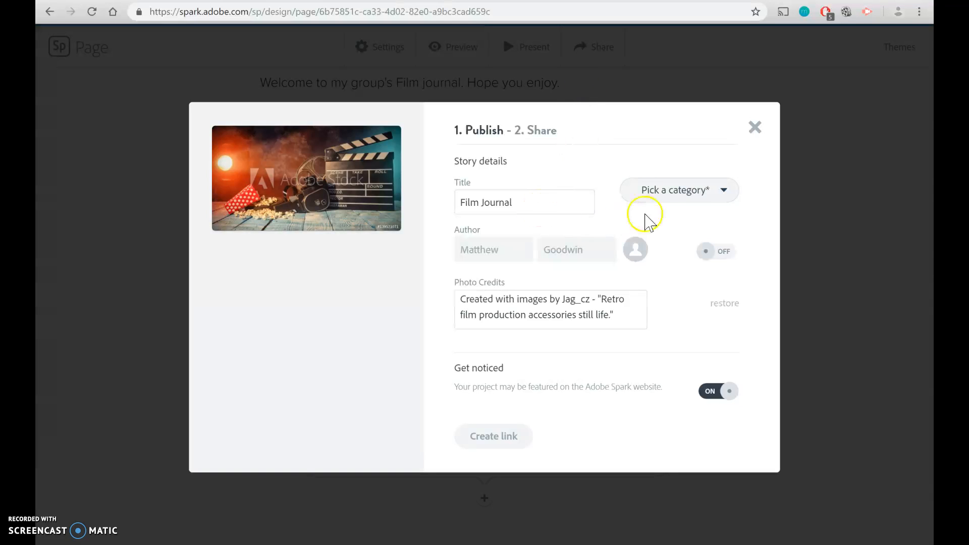
left_click(443, 355)
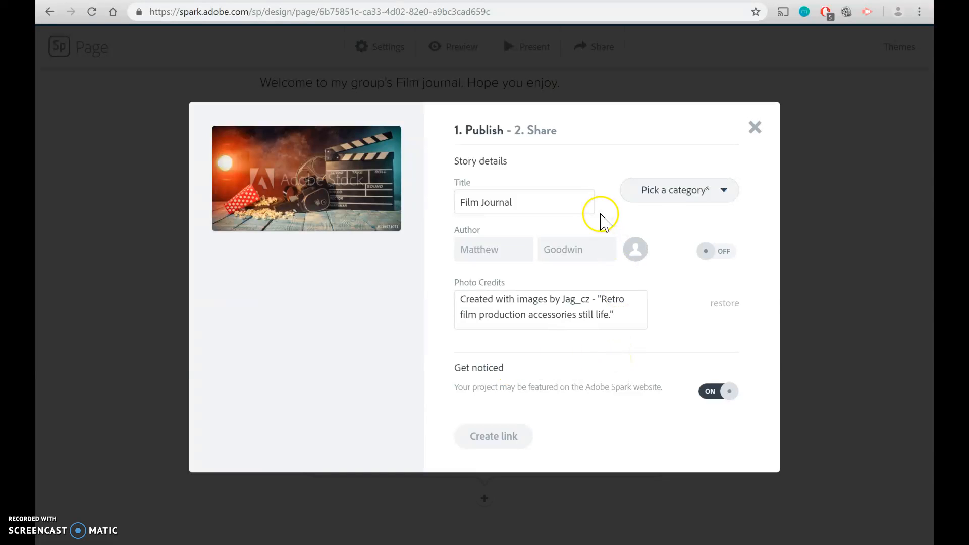
left_click(669, 197)
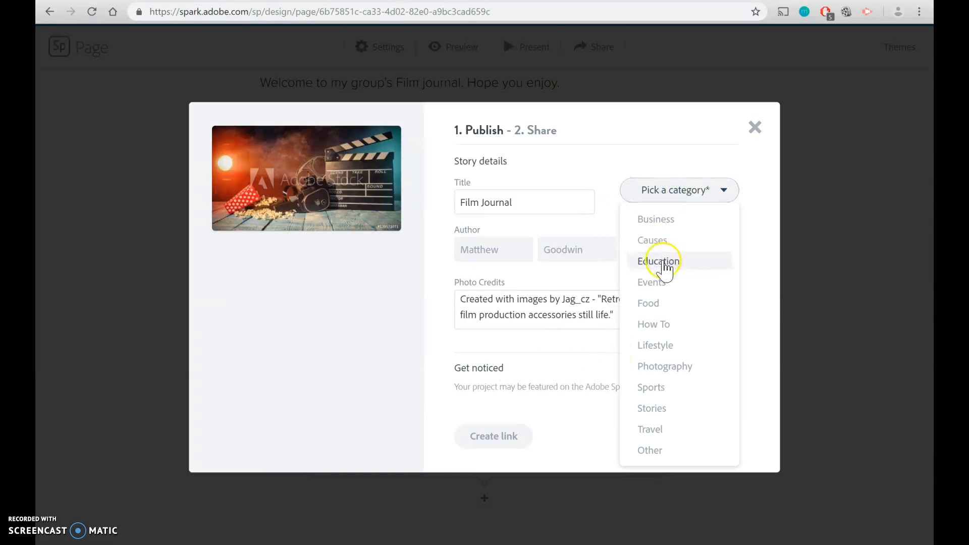
left_click(664, 261)
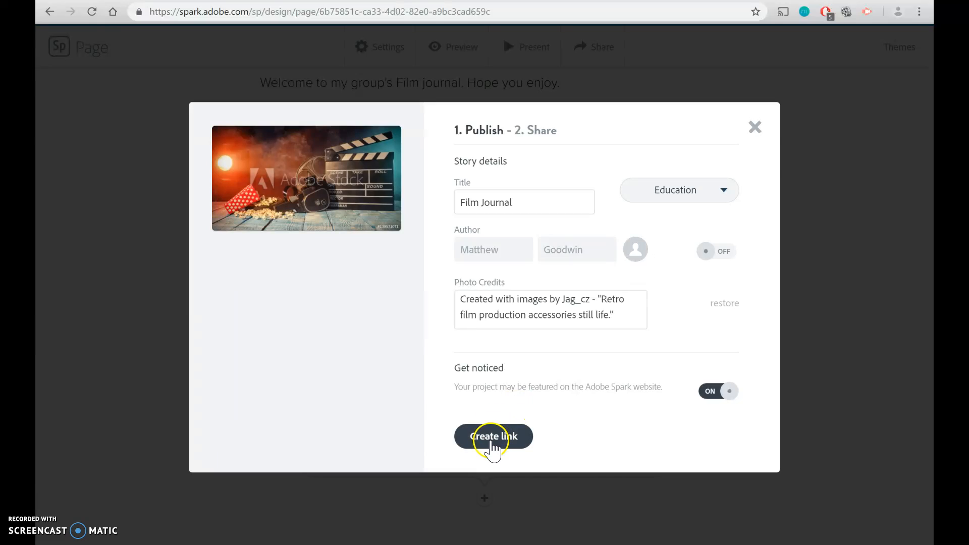
left_click(491, 442)
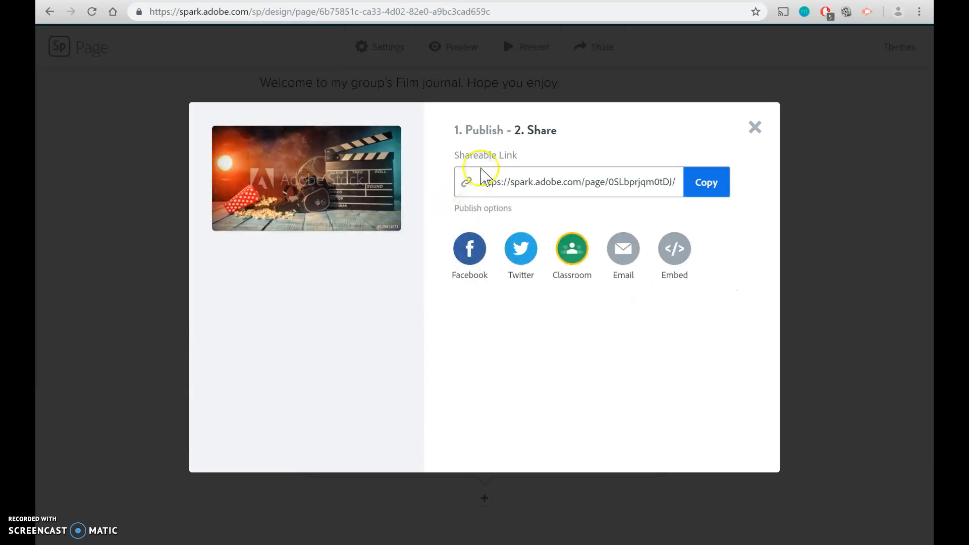
left_click(706, 182)
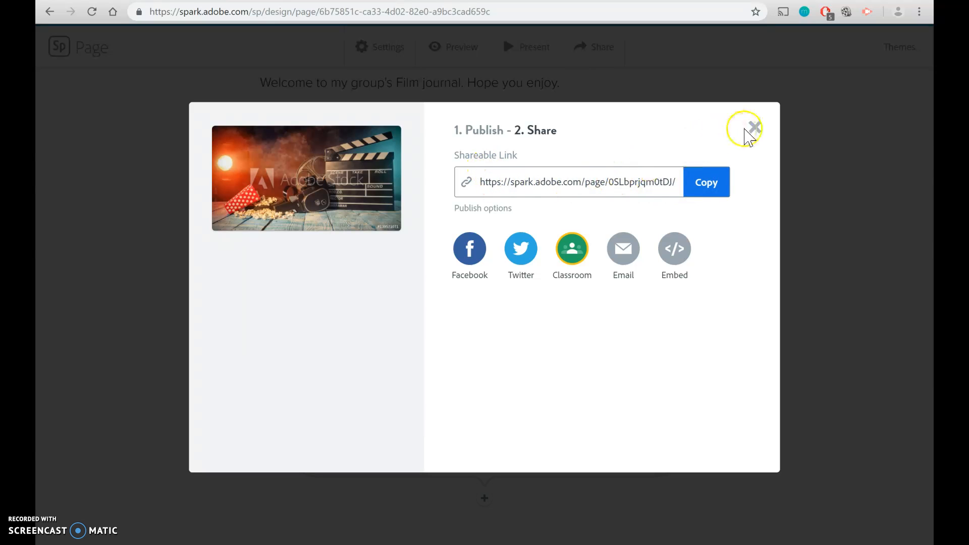
left_click(755, 128)
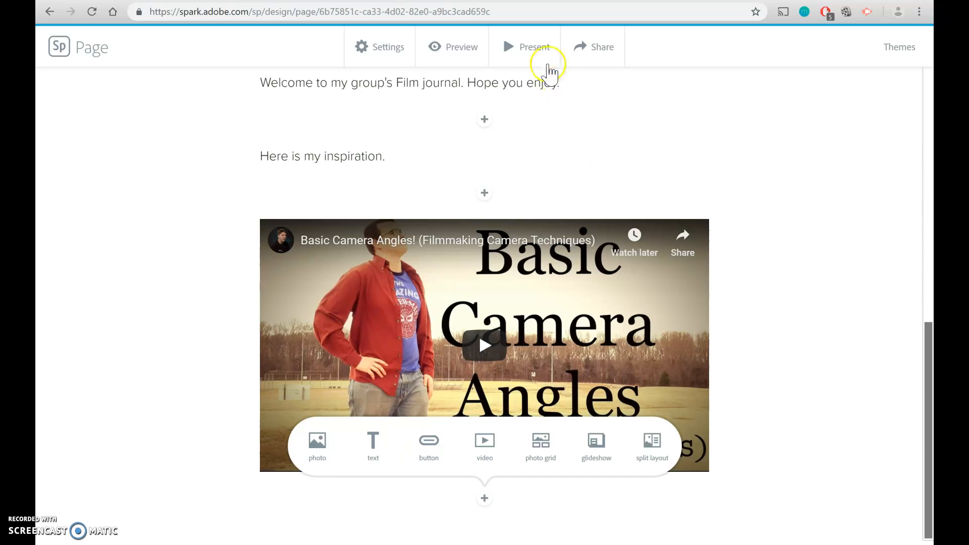
left_click(381, 52)
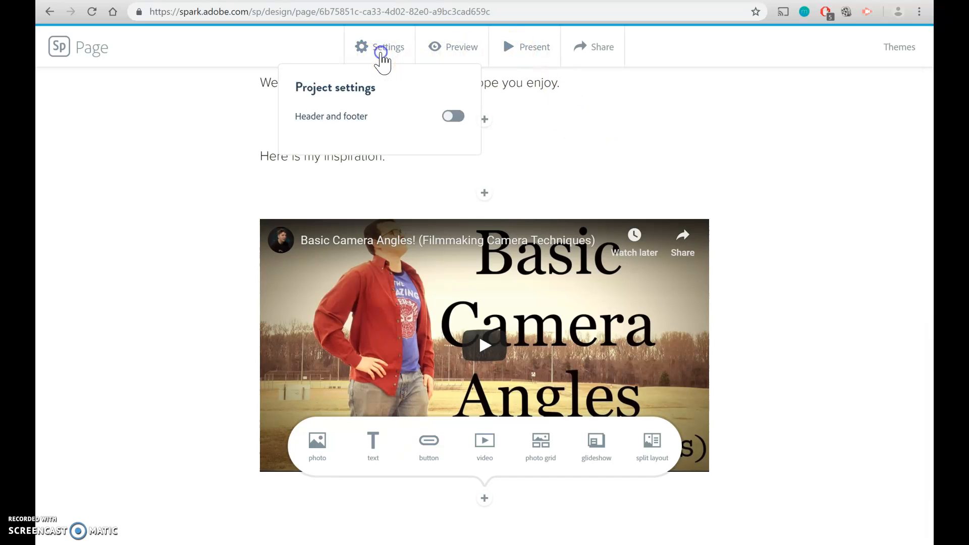
left_click(156, 259)
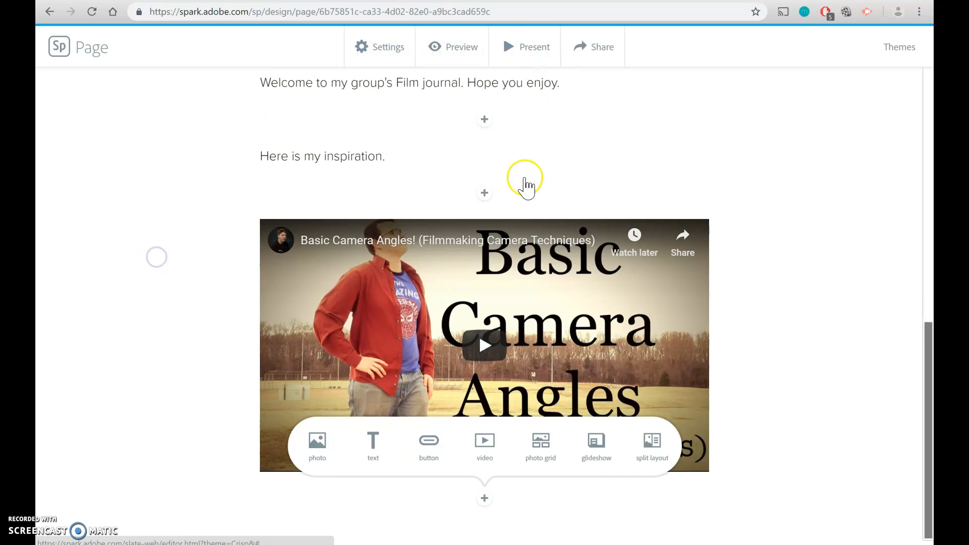
- Apply the Vintage theme to the page and review the restyled cover
left_click(899, 48)
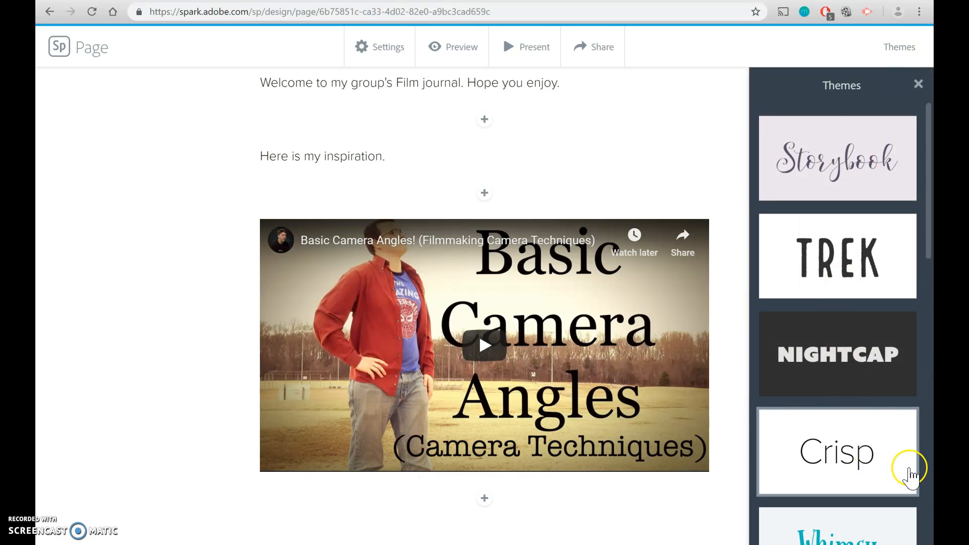
scroll(931, 456, "down", 8)
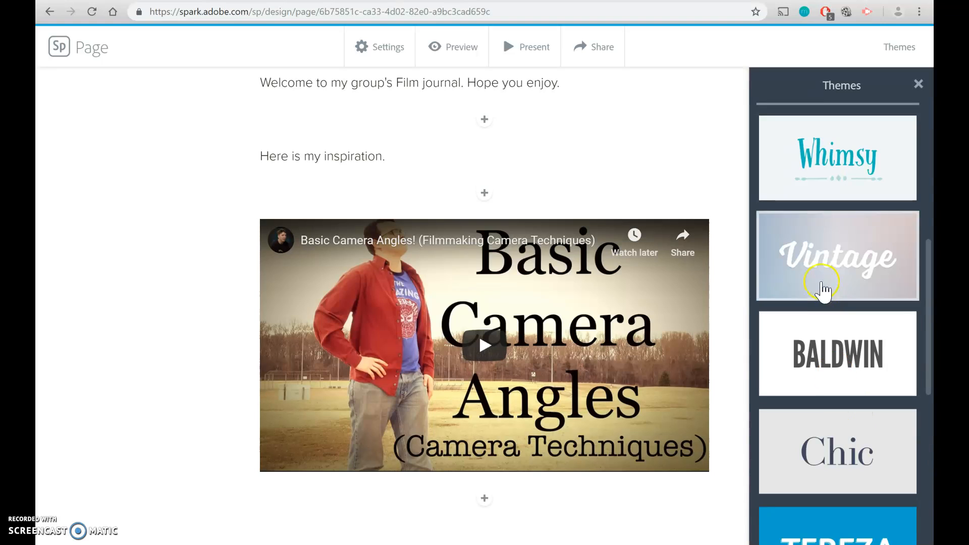
left_click(818, 257)
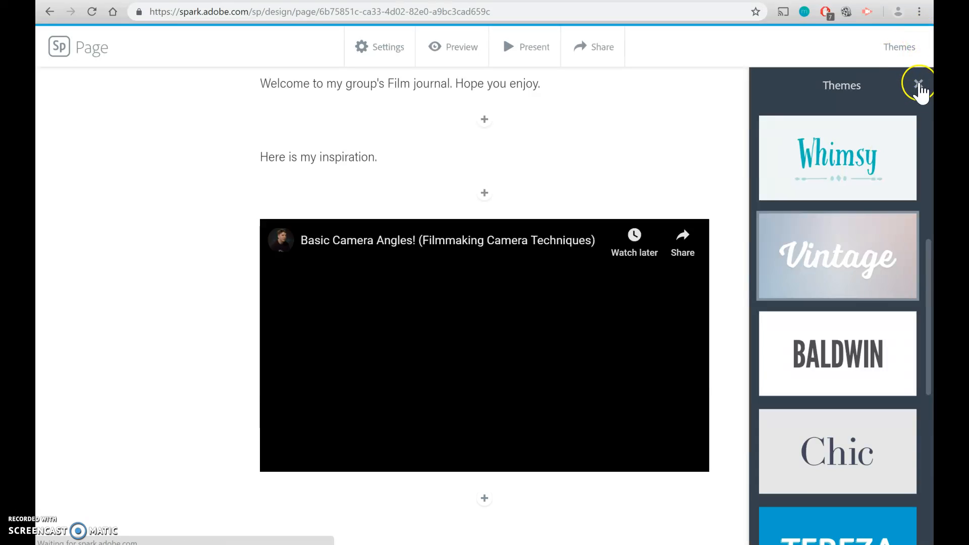
left_click(919, 86)
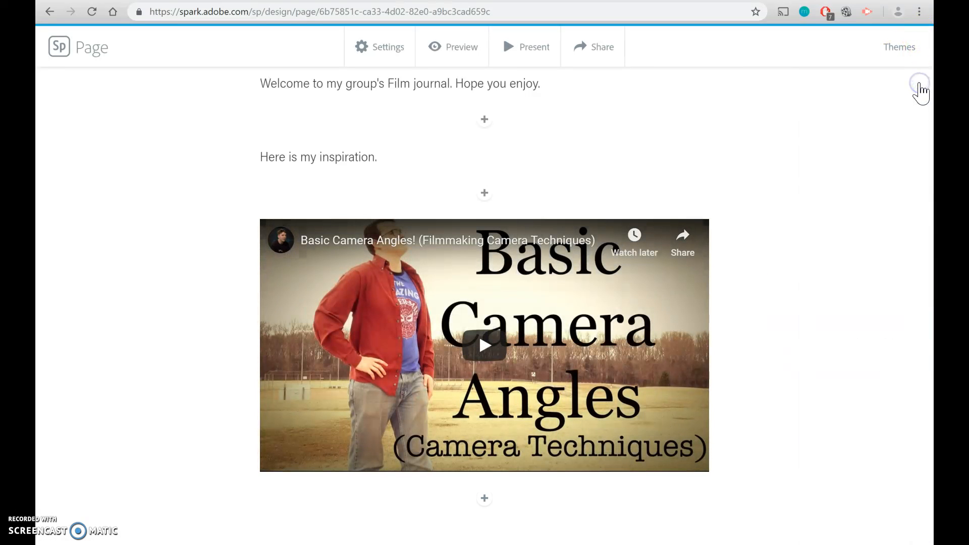
left_click(928, 137)
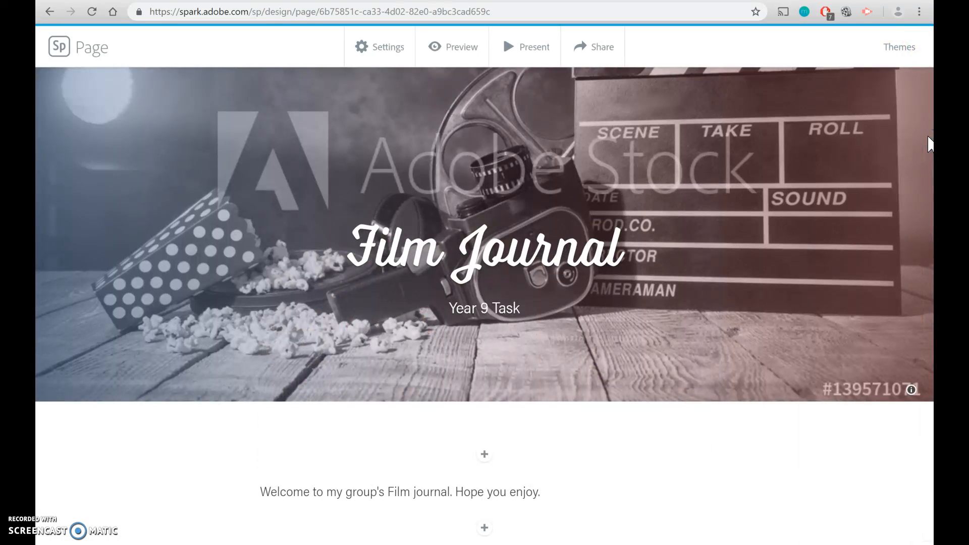
left_click(931, 359)
left_click_drag(931, 359, 932, 209)
left_click_drag(931, 251, 931, 182)
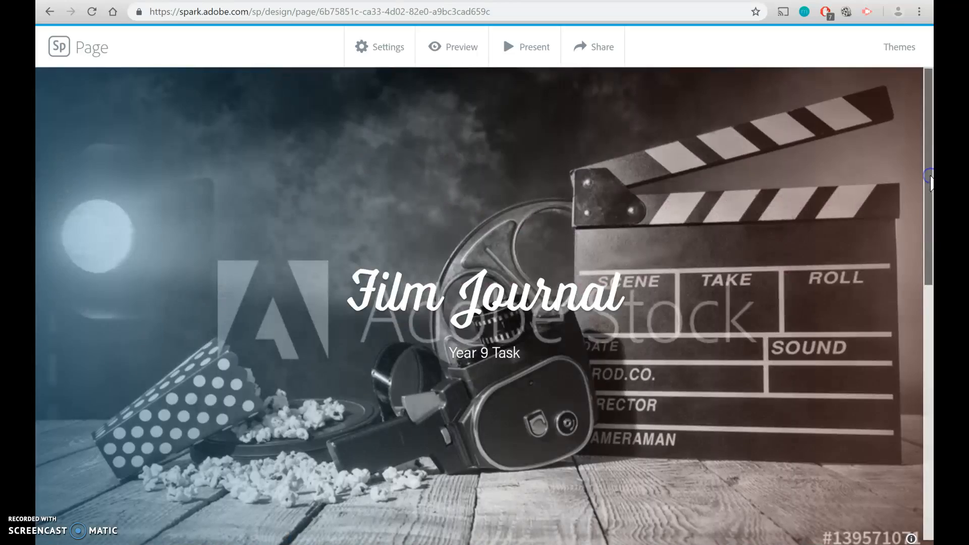